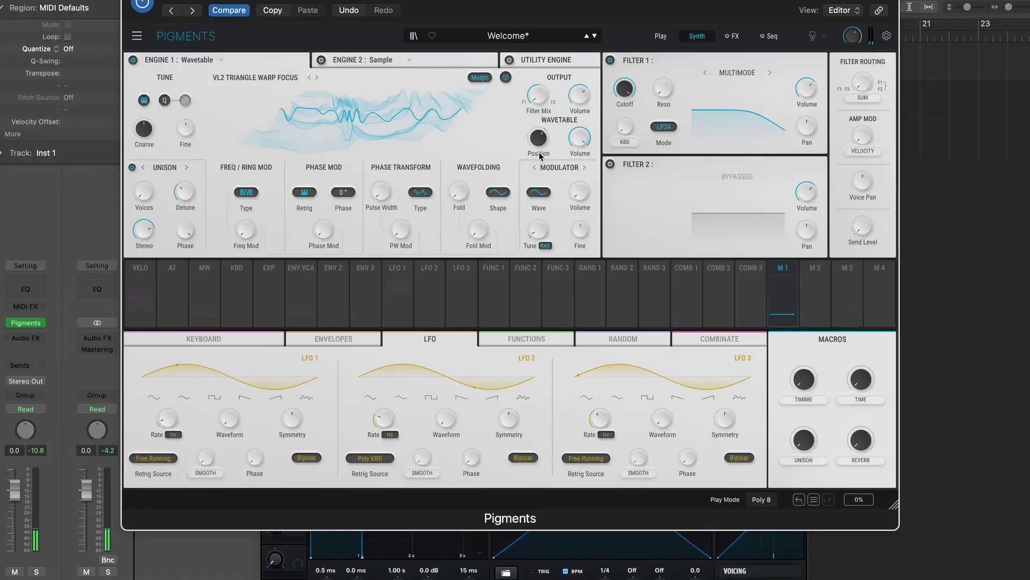
# - Import VL2 Square Focus.wav from Voltage Lab 2 into Pigments' Engine 1, then move the window aside
pyautogui.moveTo(539, 140)
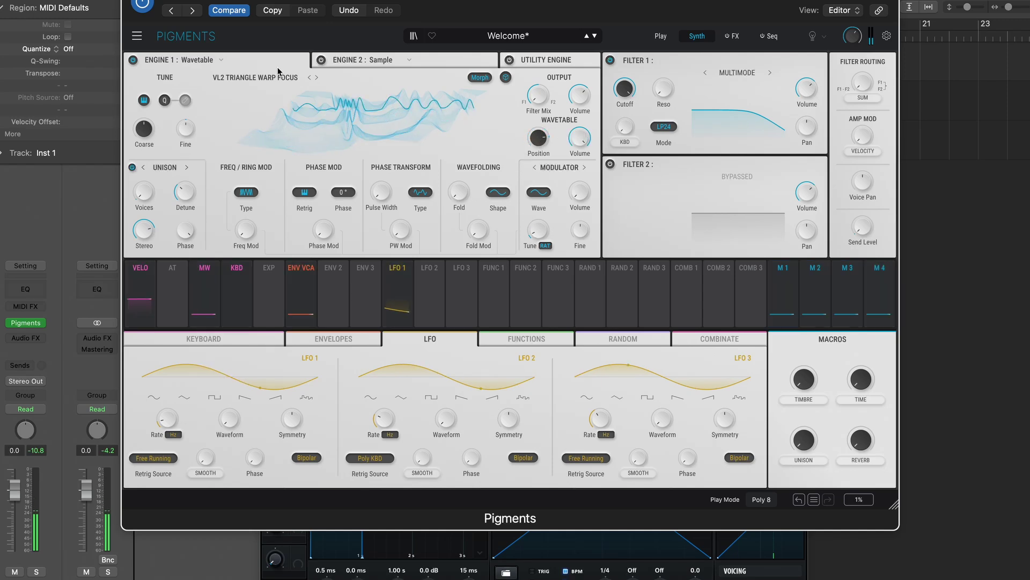
pyautogui.click(253, 79)
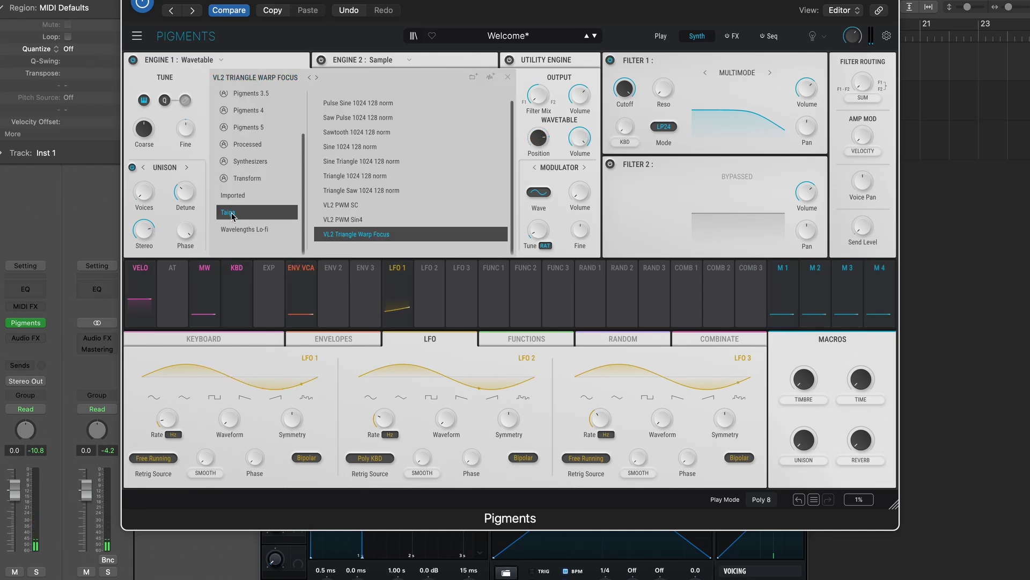
pyautogui.click(490, 78)
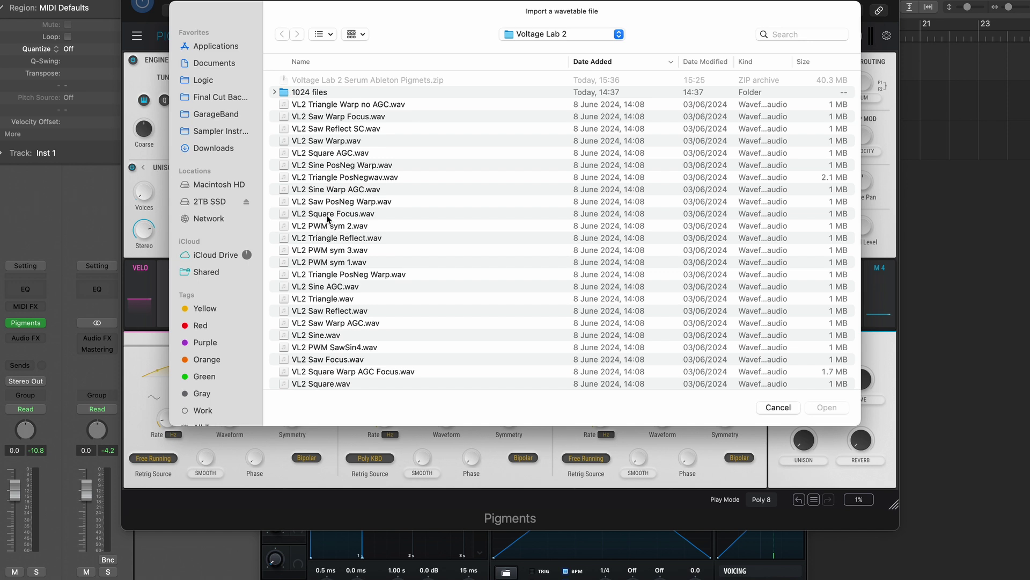
pyautogui.doubleClick(328, 214)
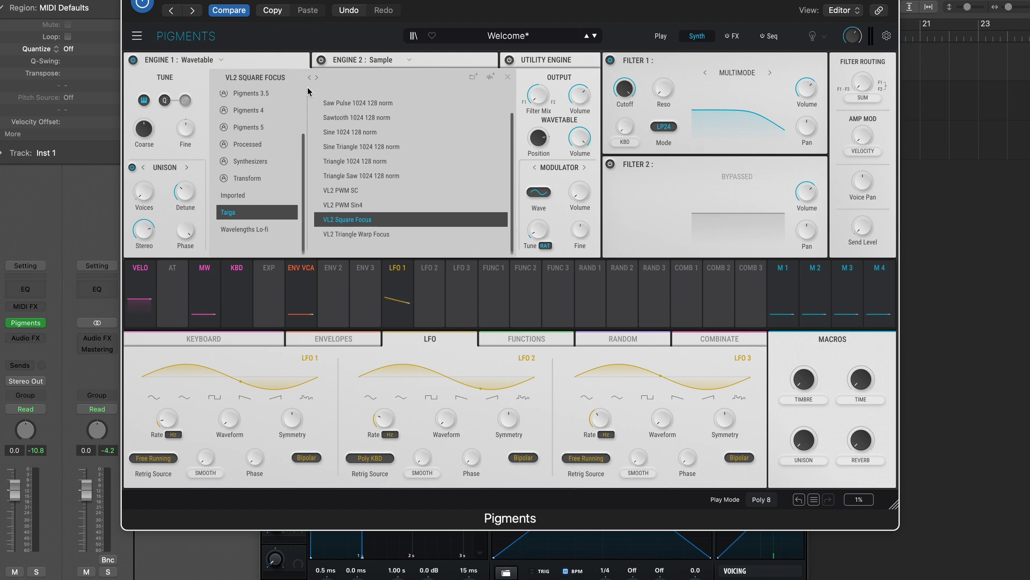
pyautogui.click(384, 220)
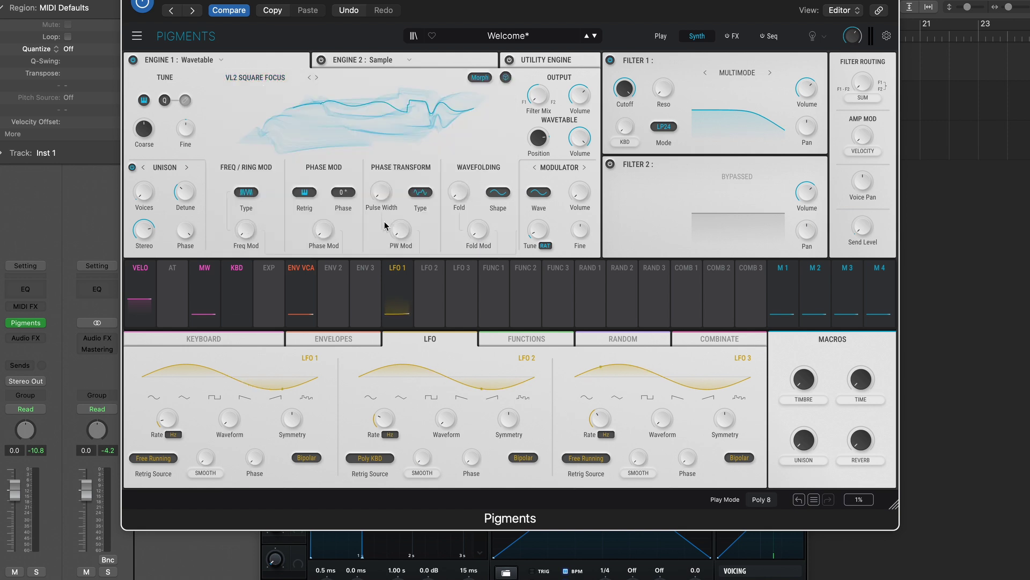
pyautogui.moveTo(544, 138)
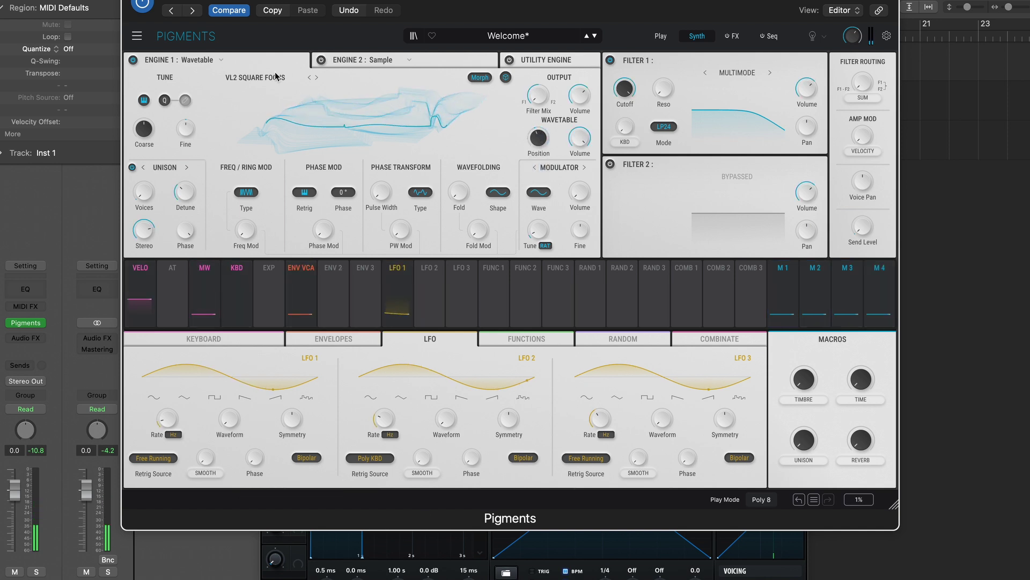
pyautogui.moveTo(389, 0); pyautogui.dragTo(575, 2)
# - Select the Inst 2 track and bring its Serum window fully into view
pyautogui.click(237, 92)
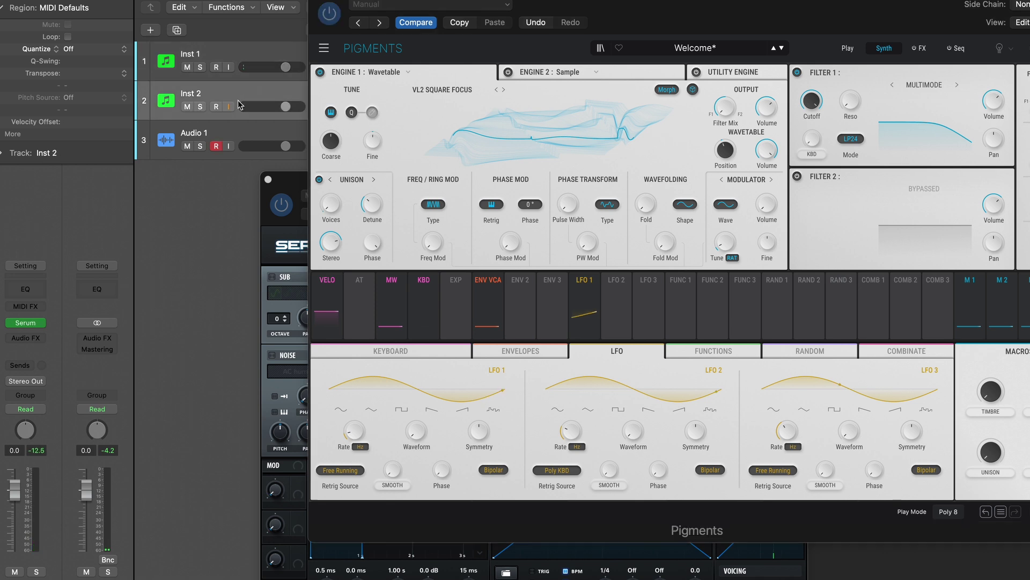
pyautogui.click(268, 242)
pyautogui.moveTo(431, 184); pyautogui.dragTo(267, 14)
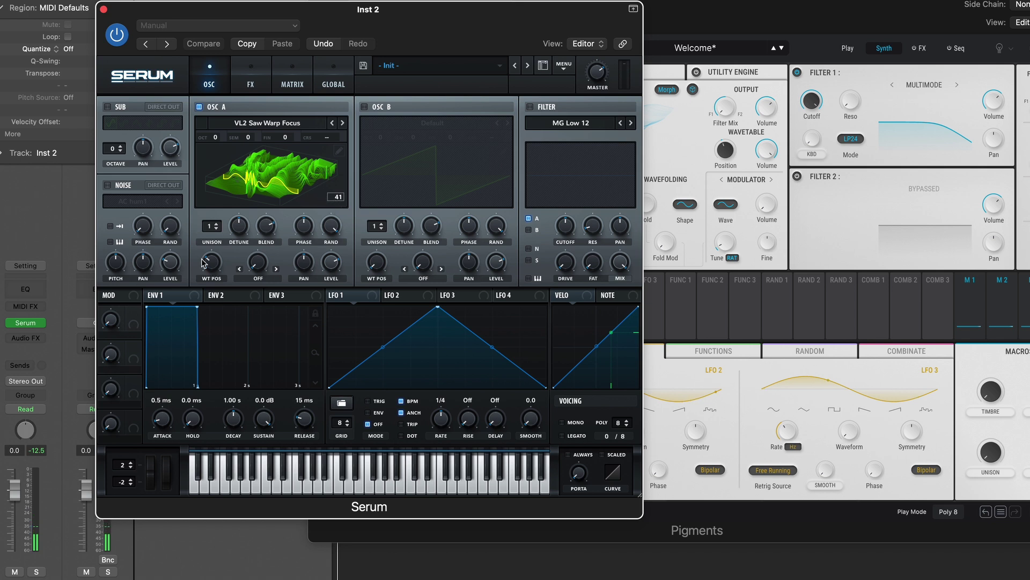
# - Sweep the VL2 Saw Warp Focus wavetable position while a note plays, then open oscillator A's table editor
pyautogui.moveTo(214, 265); pyautogui.dragTo(214, 236)
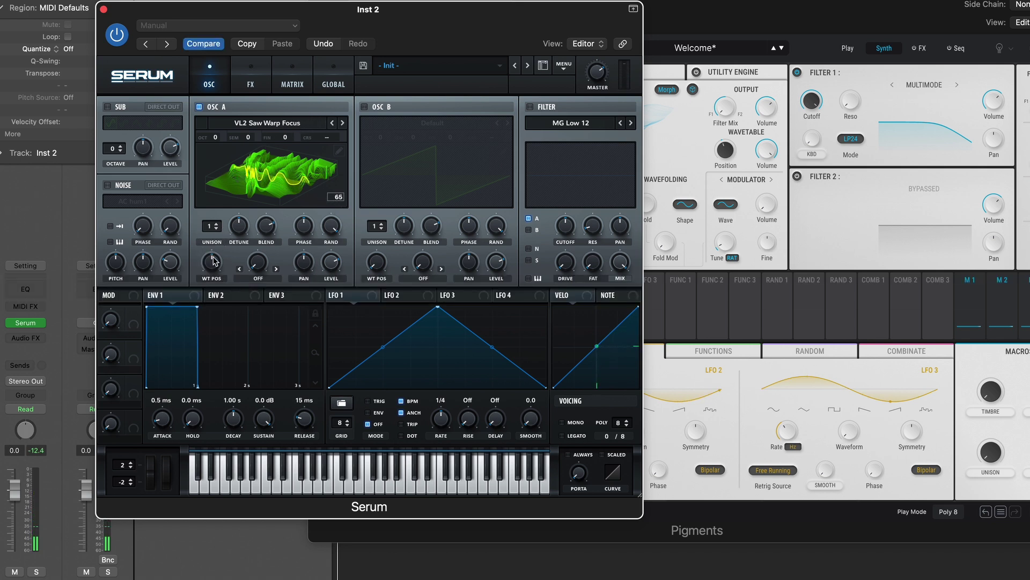
pyautogui.moveTo(213, 262)
pyautogui.mouseDown()
pyautogui.moveTo(211, 223)
pyautogui.moveTo(214, 277)
pyautogui.mouseUp()
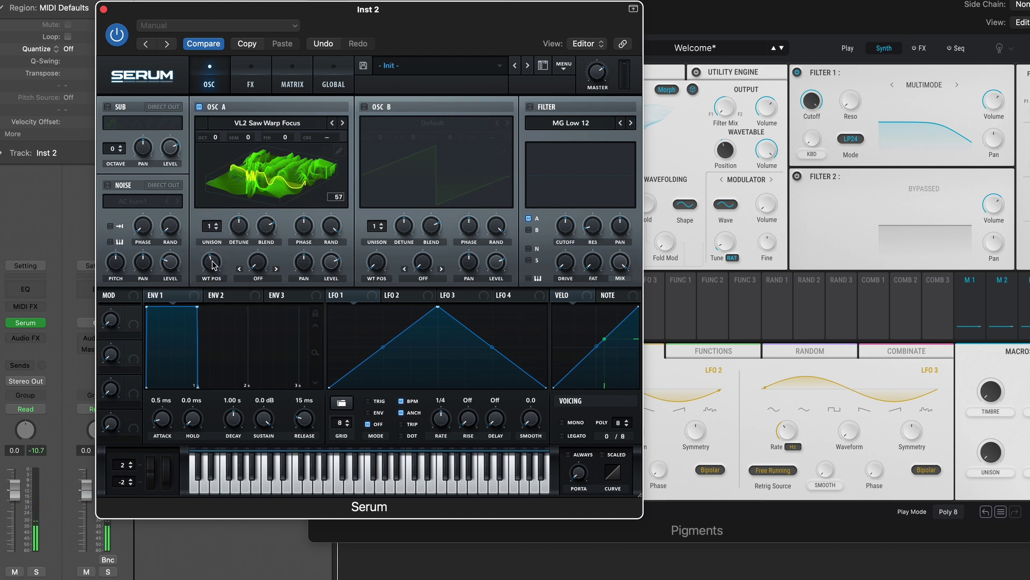
pyautogui.moveTo(212, 264)
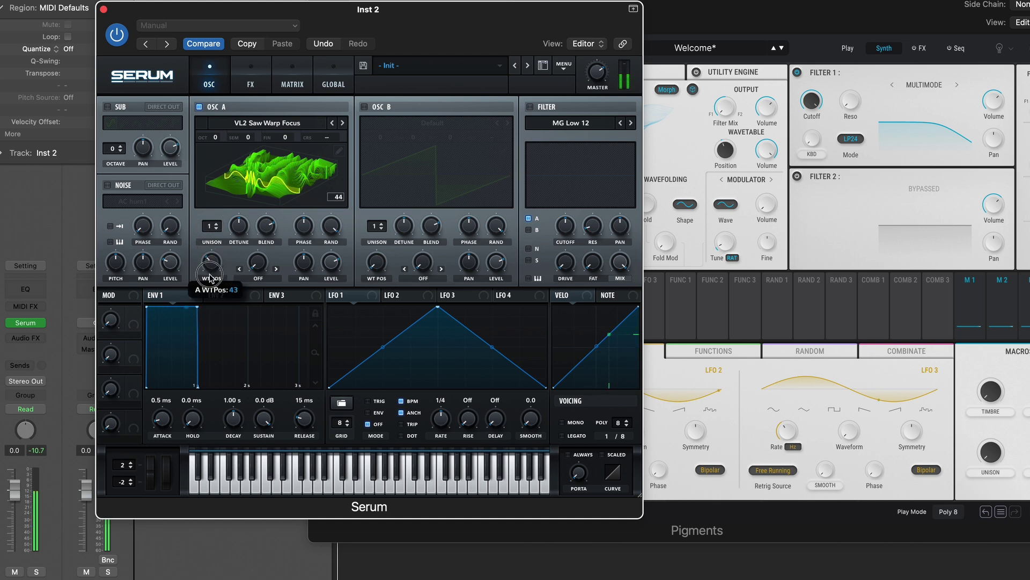
pyautogui.moveTo(204, 238); pyautogui.dragTo(209, 259)
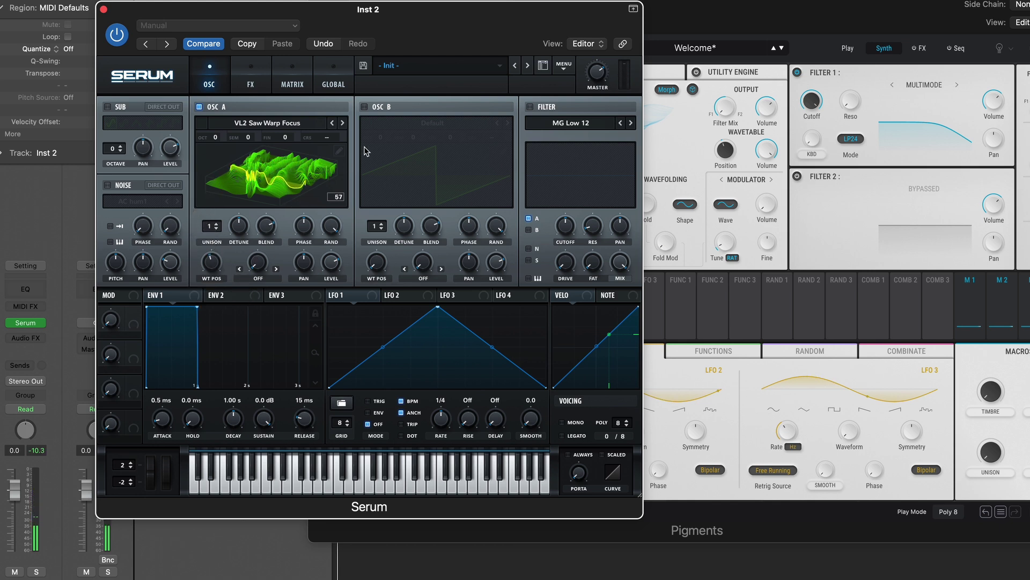
pyautogui.click(339, 151)
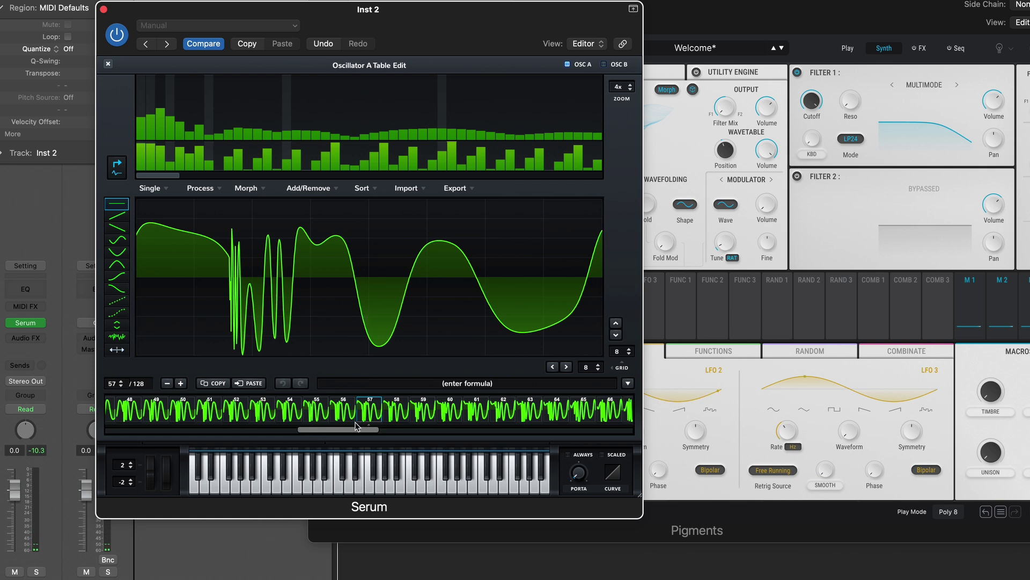
# - Step through the wavetable frames (82, 79, 85, 3), settle on frame 124, and close the editor
pyautogui.moveTo(355, 426); pyautogui.dragTo(510, 413)
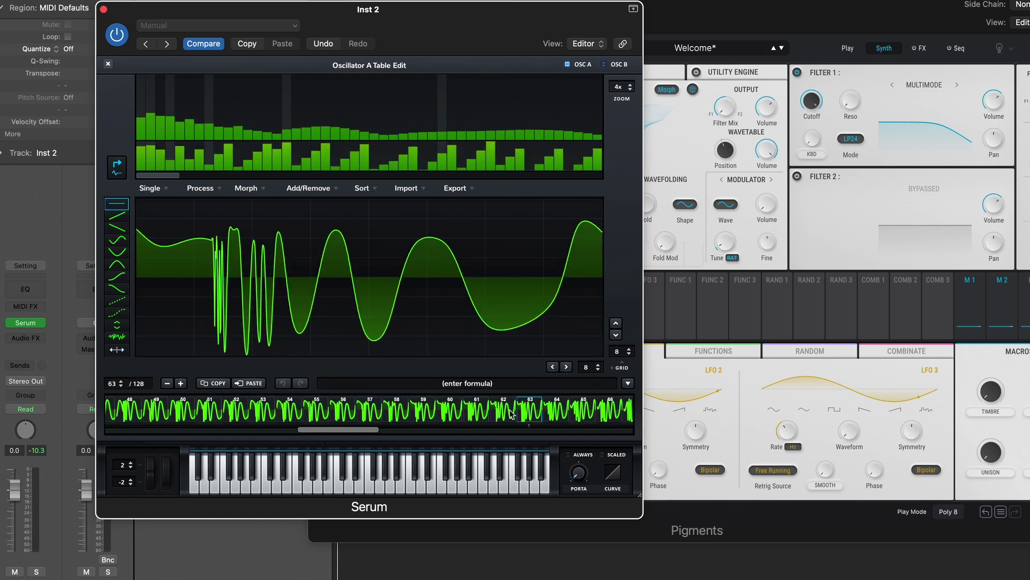
pyautogui.moveTo(377, 433); pyautogui.dragTo(468, 429)
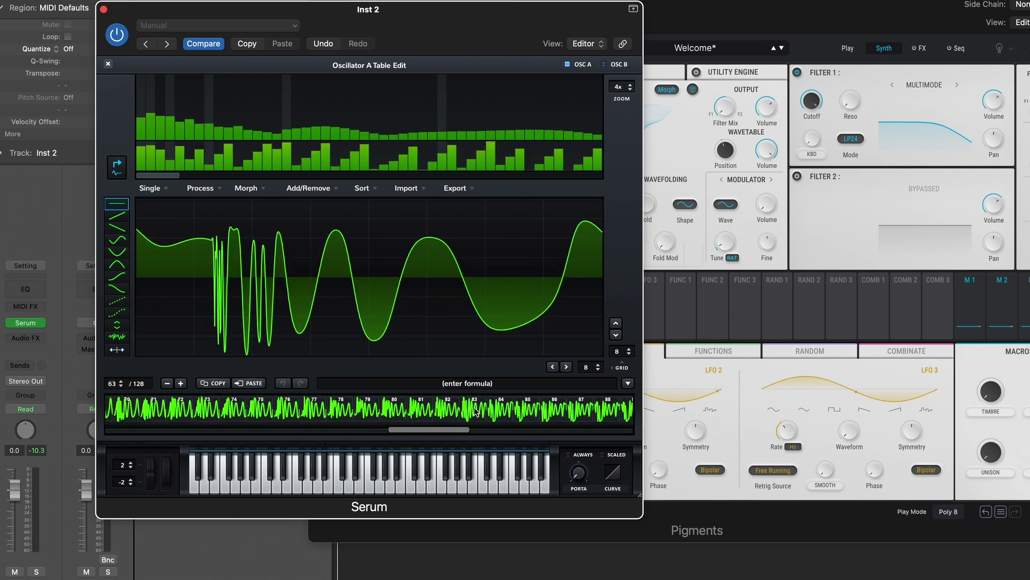
pyautogui.click(443, 412)
pyautogui.click(369, 411)
pyautogui.click(534, 411)
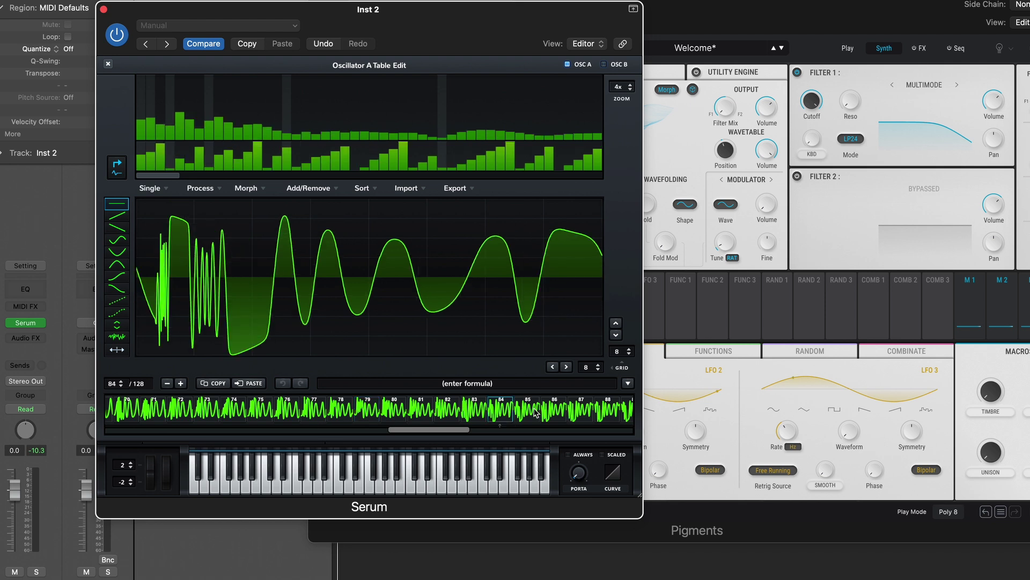
pyautogui.moveTo(442, 432); pyautogui.dragTo(265, 428)
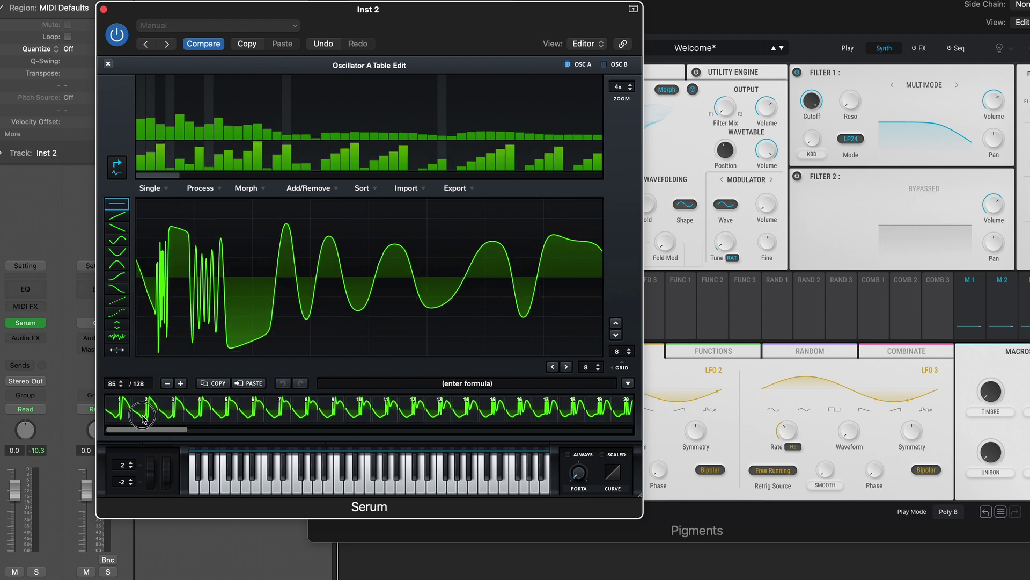
pyautogui.click(165, 411)
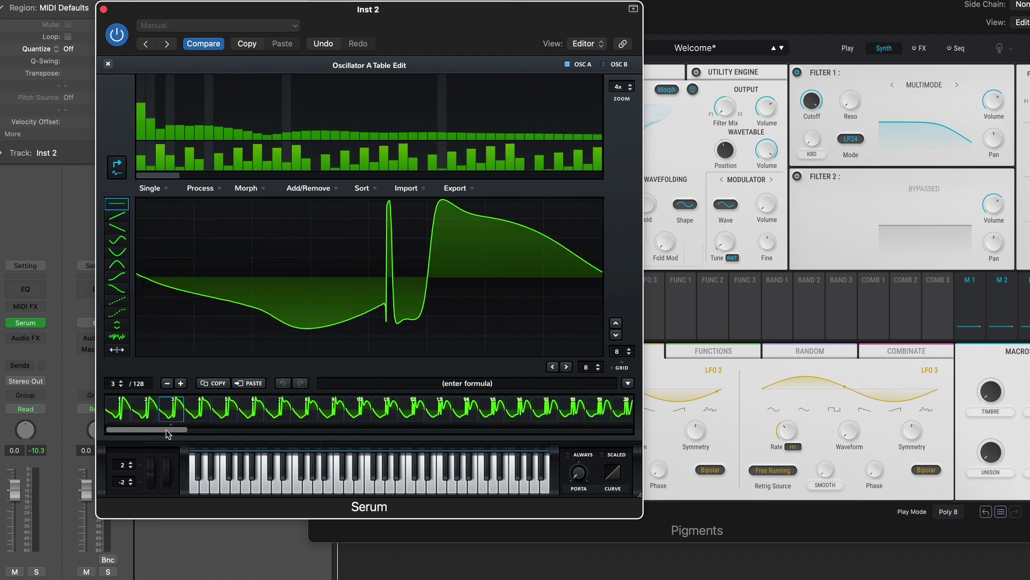
pyautogui.moveTo(168, 430); pyautogui.dragTo(740, 457)
pyautogui.click(513, 415)
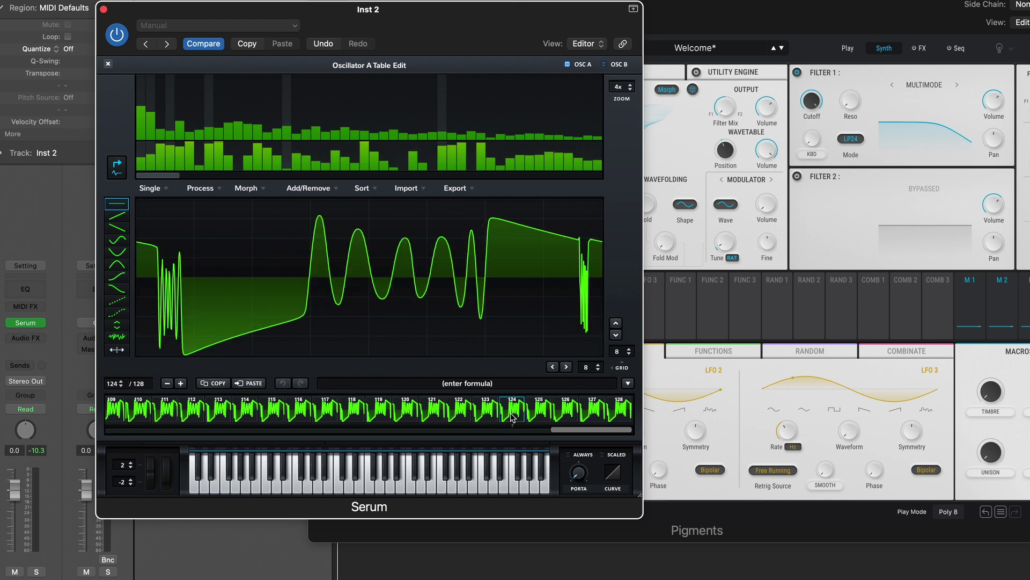
pyautogui.click(109, 65)
# - Load Voltage Lab 2's VL2 Sine into oscillator A and sweep its wavetable position
pyautogui.click(256, 127)
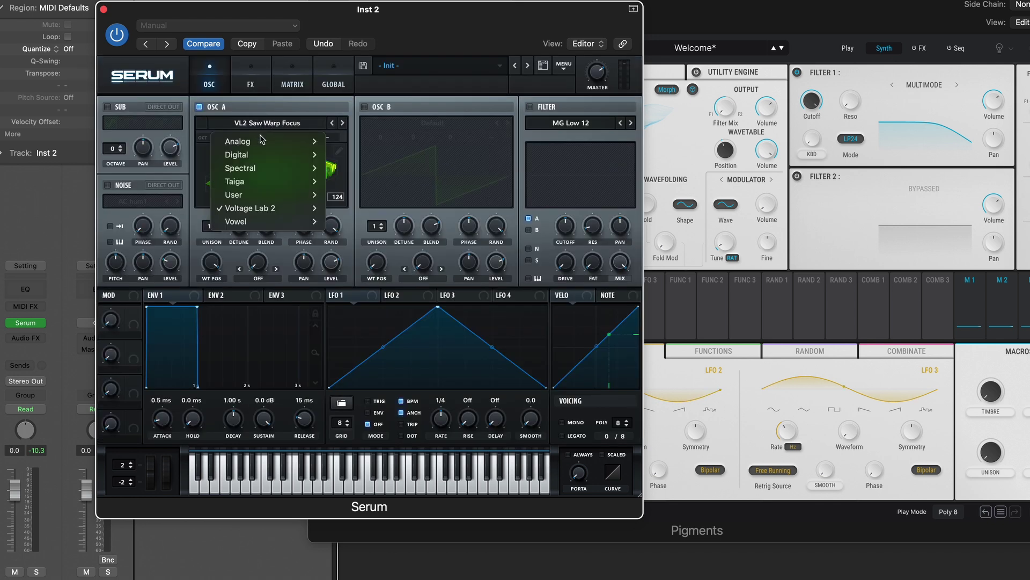
pyautogui.moveTo(274, 208)
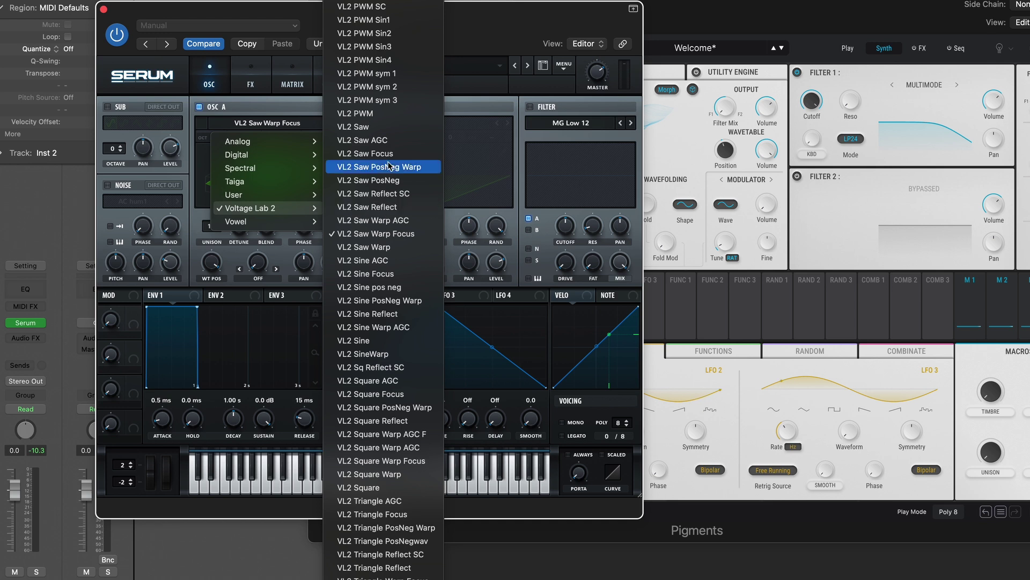
pyautogui.click(375, 341)
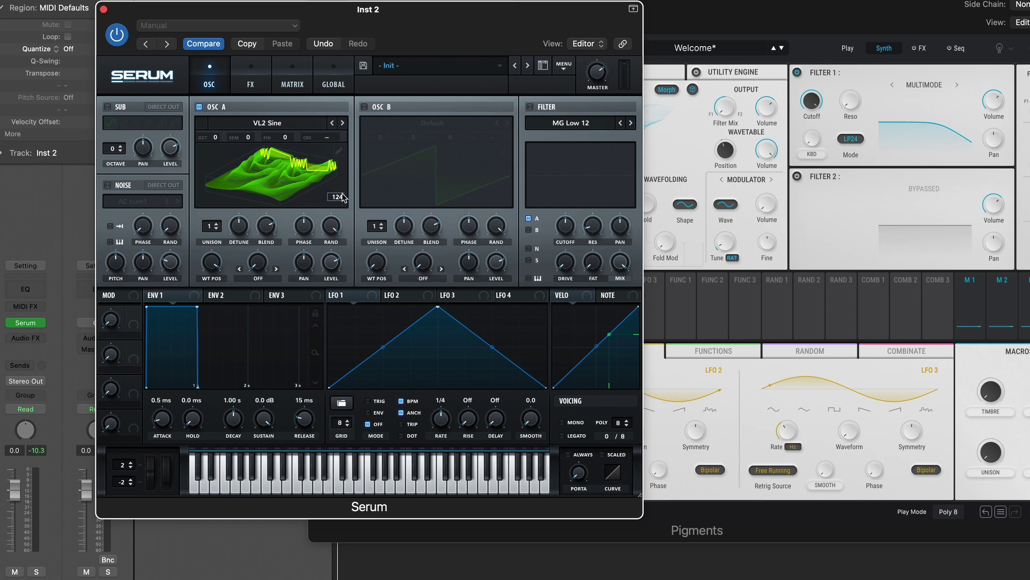
pyautogui.moveTo(209, 267)
pyautogui.mouseDown()
pyautogui.moveTo(221, 389)
pyautogui.moveTo(218, 265)
pyautogui.mouseUp()
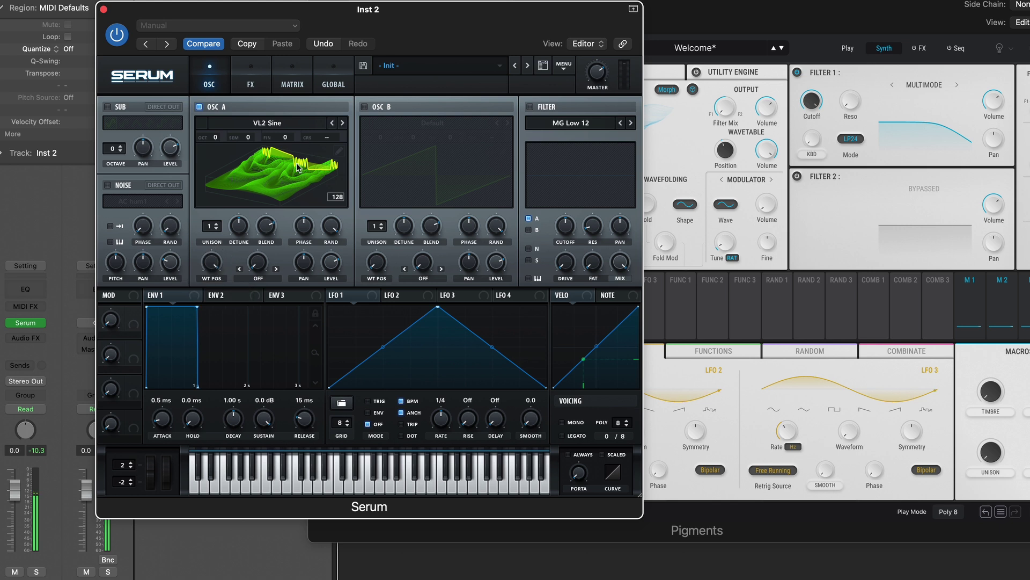
# - Show VL2 Sine in oscillator A's table editor with frame 2 selected
pyautogui.click(342, 154)
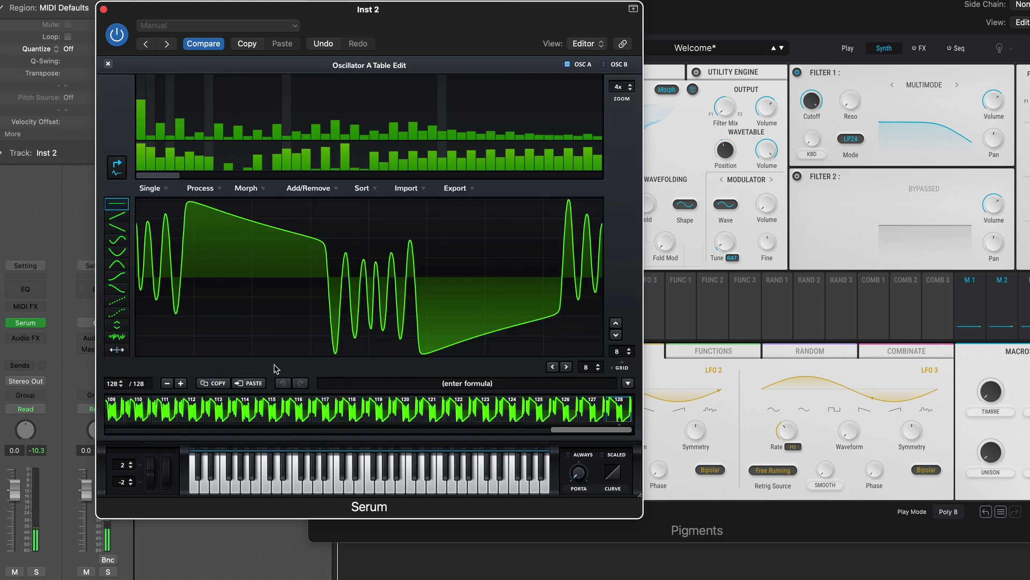
pyautogui.moveTo(604, 428); pyautogui.dragTo(125, 424)
pyautogui.click(146, 413)
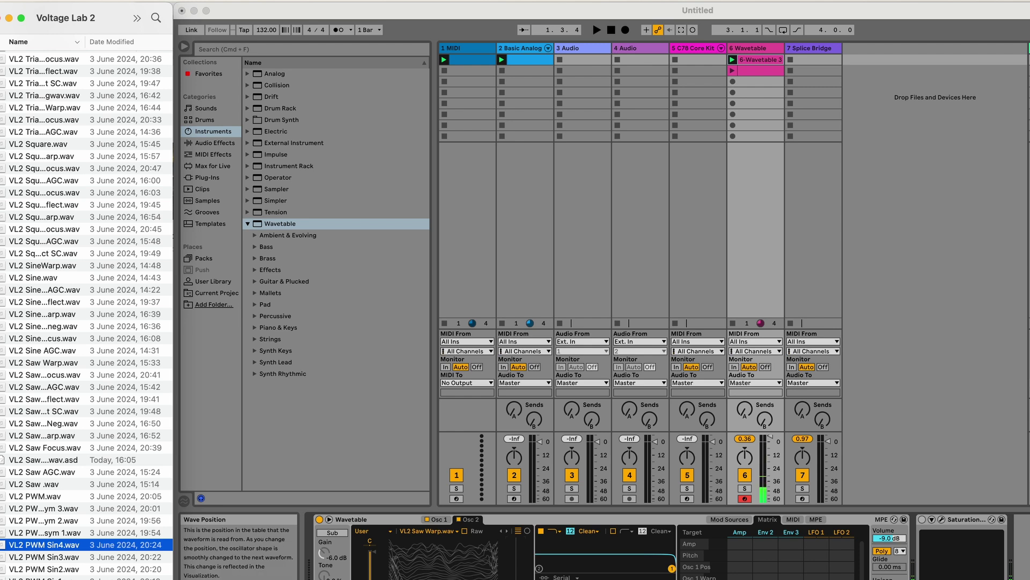
# - Return to Ableton Live and show Wavetable's Osc 1 settings with VL2 Saw AGC.wav
pyautogui.press('super+Tab')
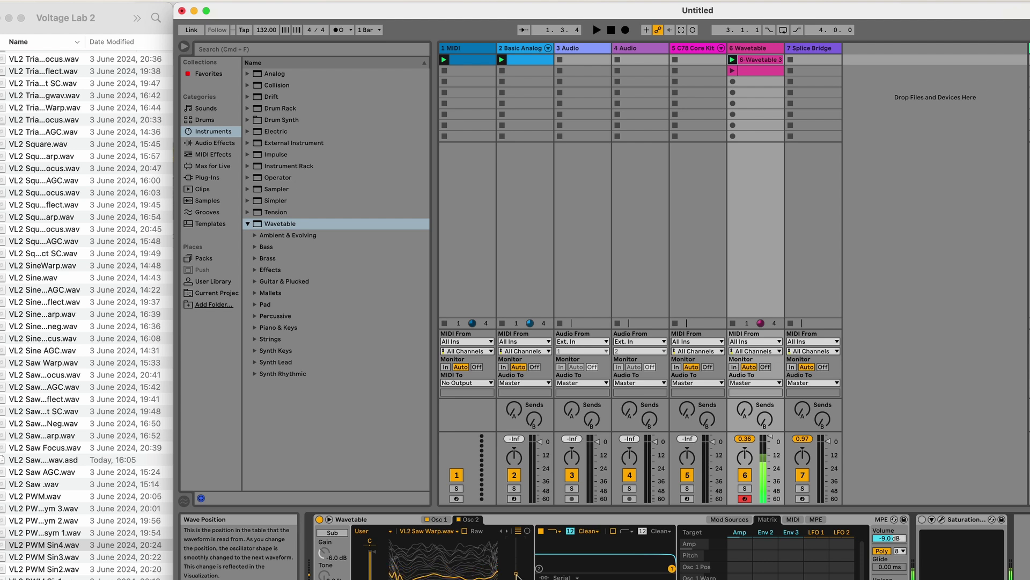
pyautogui.click(444, 519)
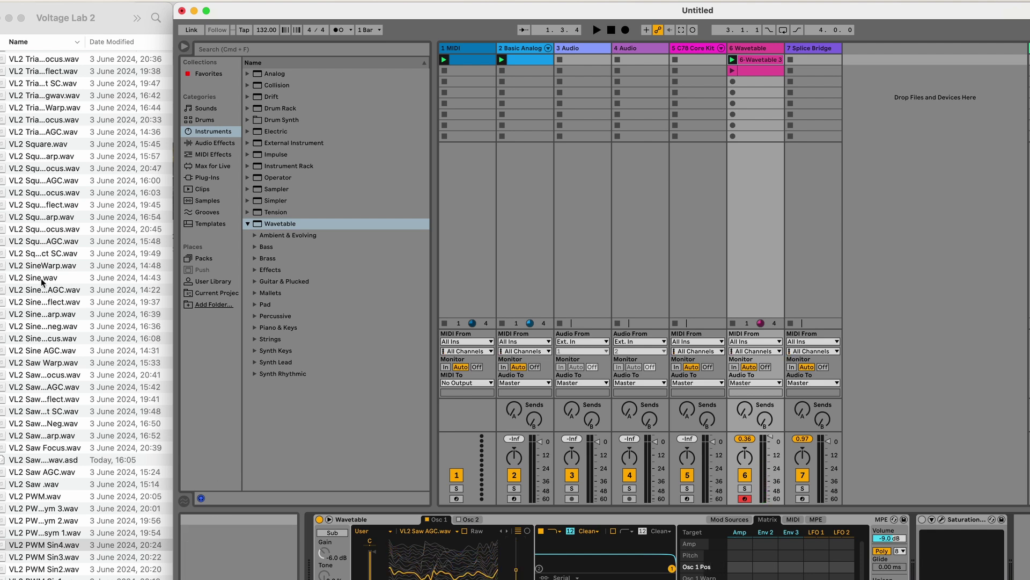
# - Drop VL2 Sine.wav onto Osc 1 and raise its wave position, then enable Osc 2 and sweep its position
pyautogui.moveTo(43, 282); pyautogui.dragTo(444, 571)
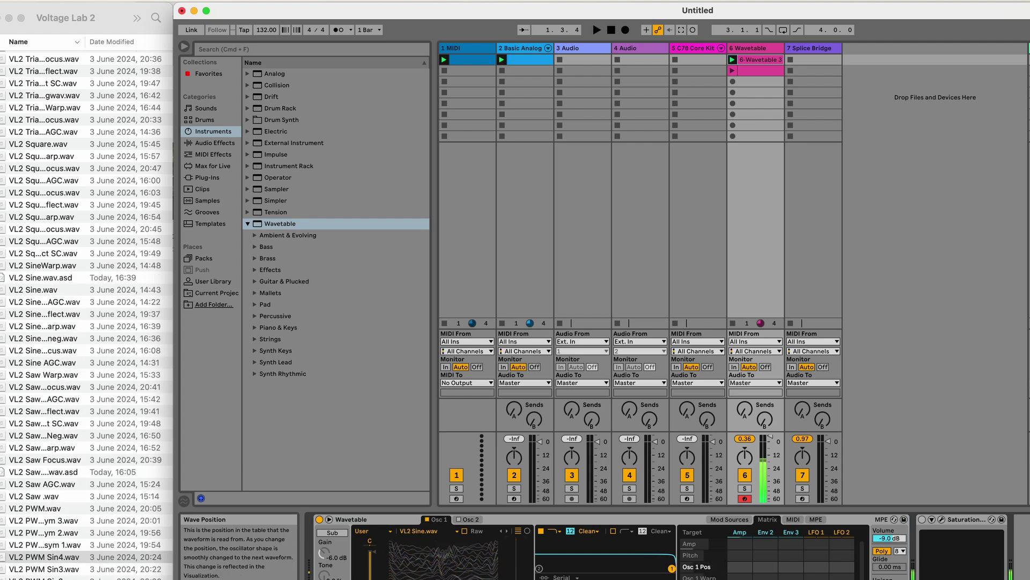
pyautogui.moveTo(515, 561); pyautogui.dragTo(519, 544)
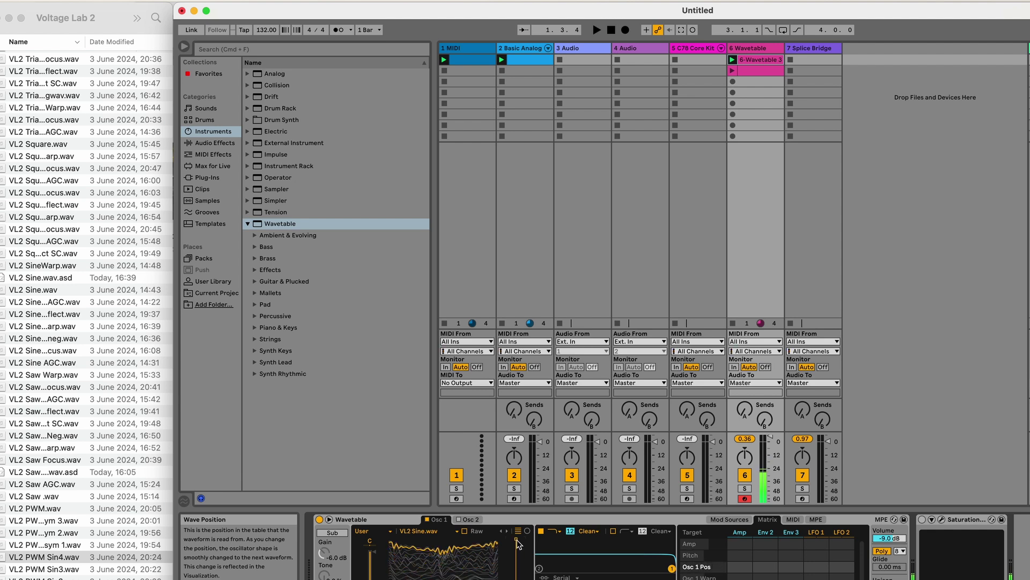
pyautogui.click(461, 520)
pyautogui.click(459, 519)
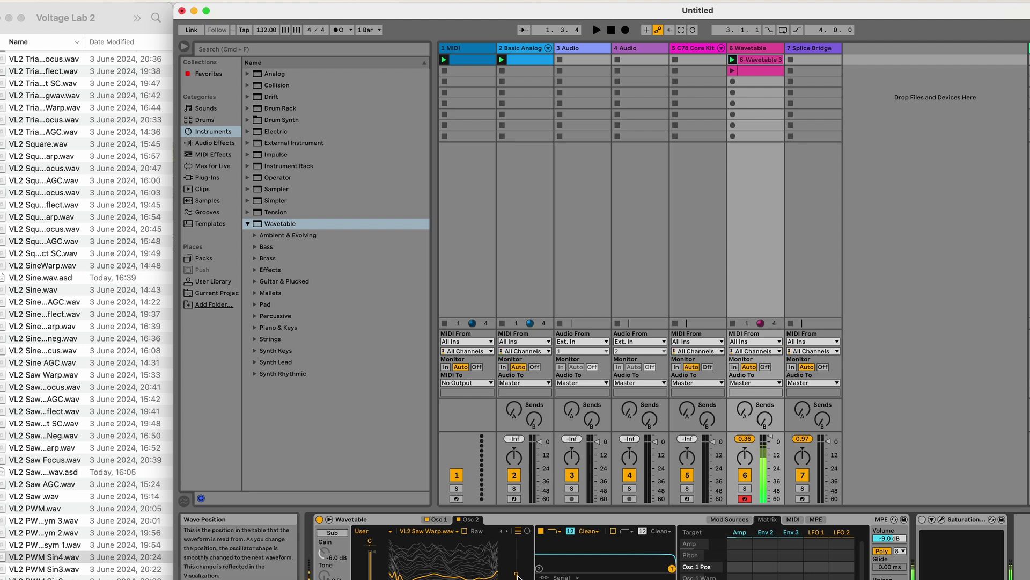
pyautogui.moveTo(517, 576); pyautogui.dragTo(517, 553)
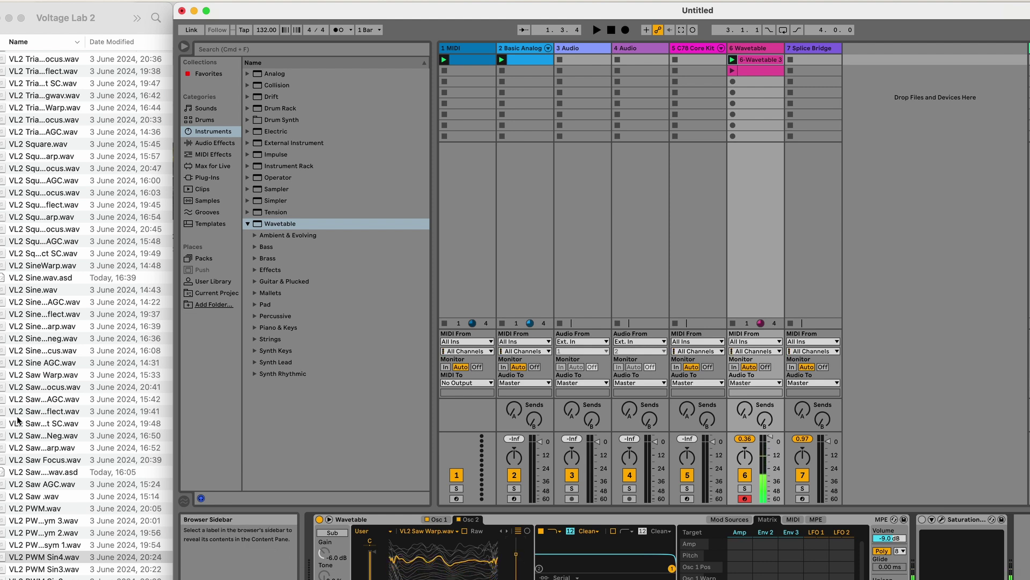
# - Find VL2 PWM Sin4.wav in Finder and drag it onto Wavetable's Osc 2
pyautogui.scroll(-3, 97, 417)
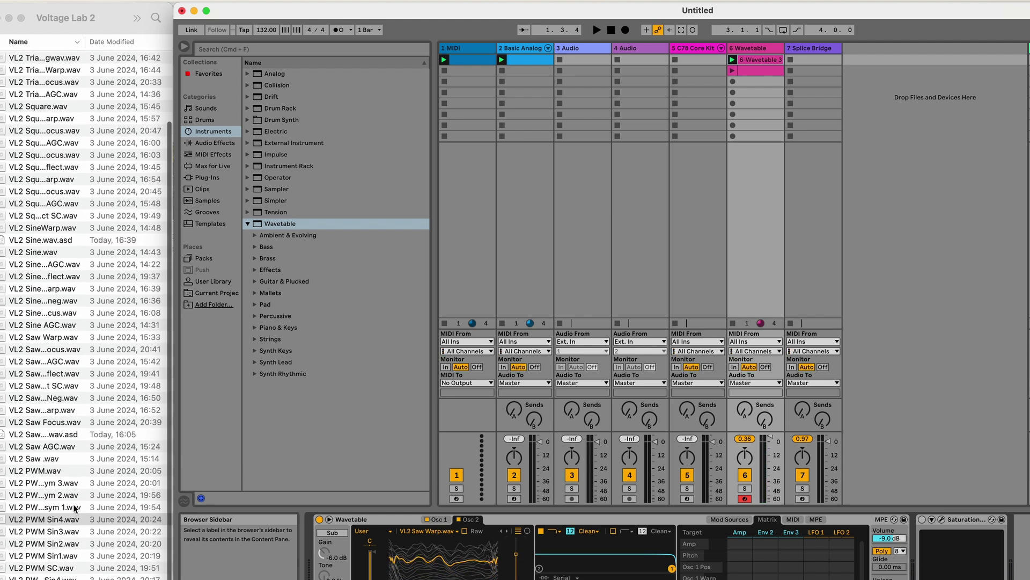
pyautogui.click(59, 519)
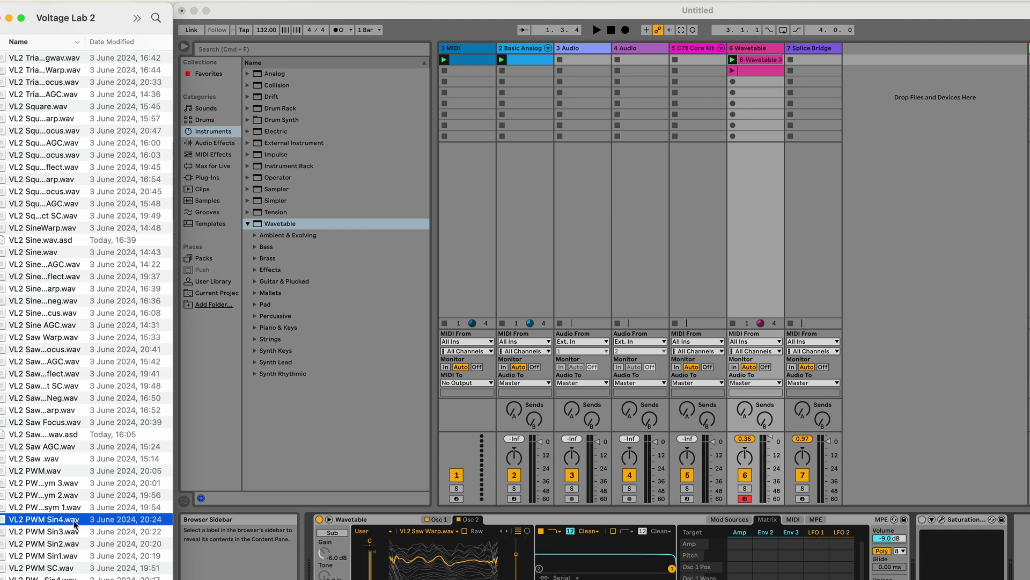
pyautogui.click(59, 532)
pyautogui.click(59, 574)
pyautogui.moveTo(86, 41); pyautogui.dragTo(115, 41)
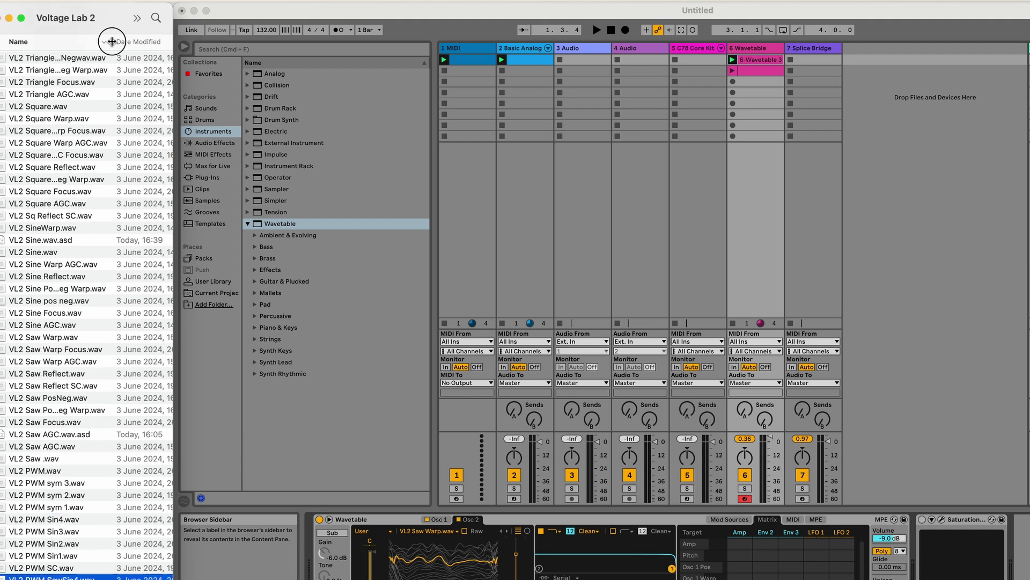
pyautogui.click(60, 519)
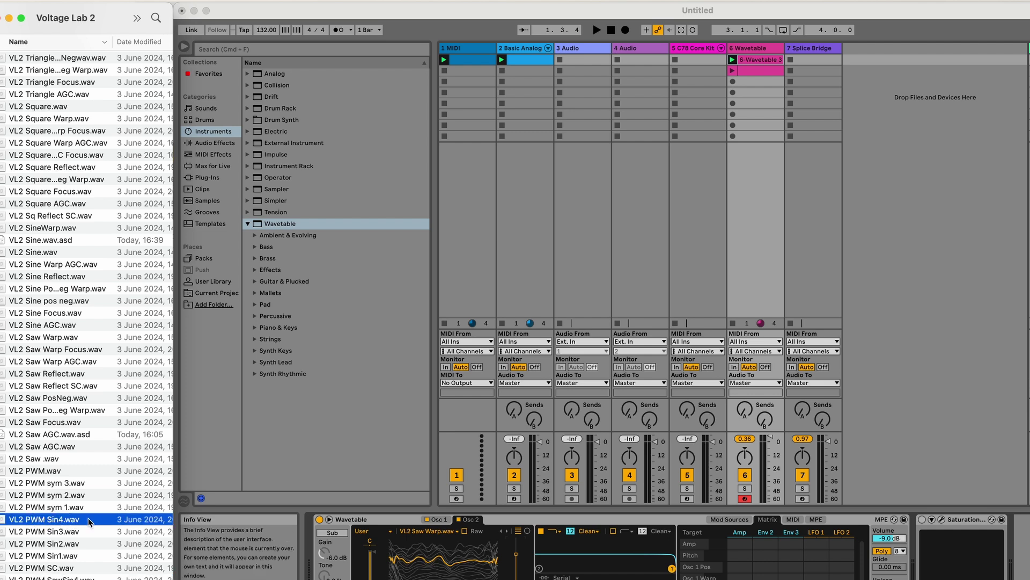
pyautogui.moveTo(89, 522); pyautogui.dragTo(440, 556)
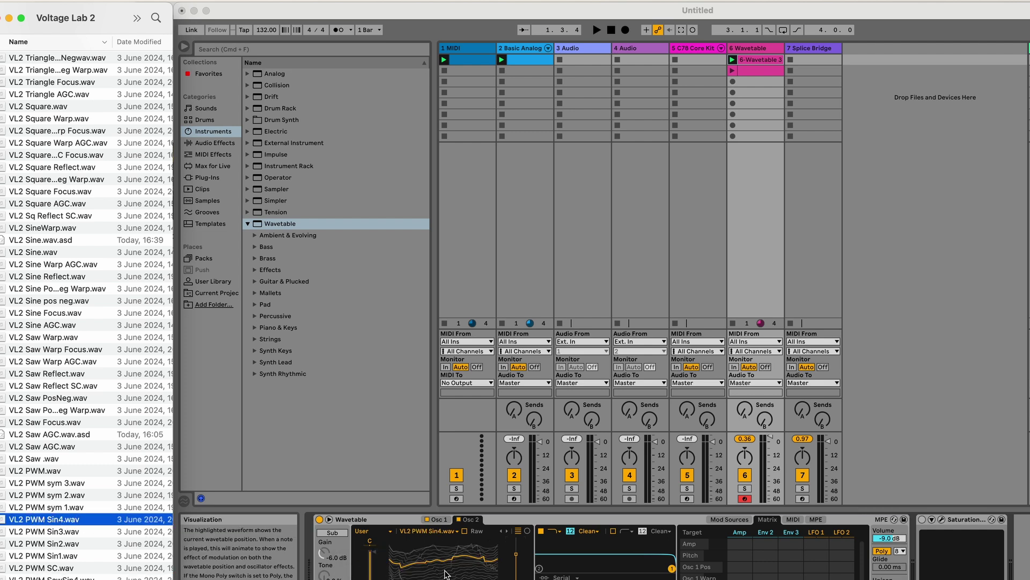
# - Check the Osc 1 and Osc 2 wavetables and adjust Osc 2's wave position
pyautogui.click(526, 569)
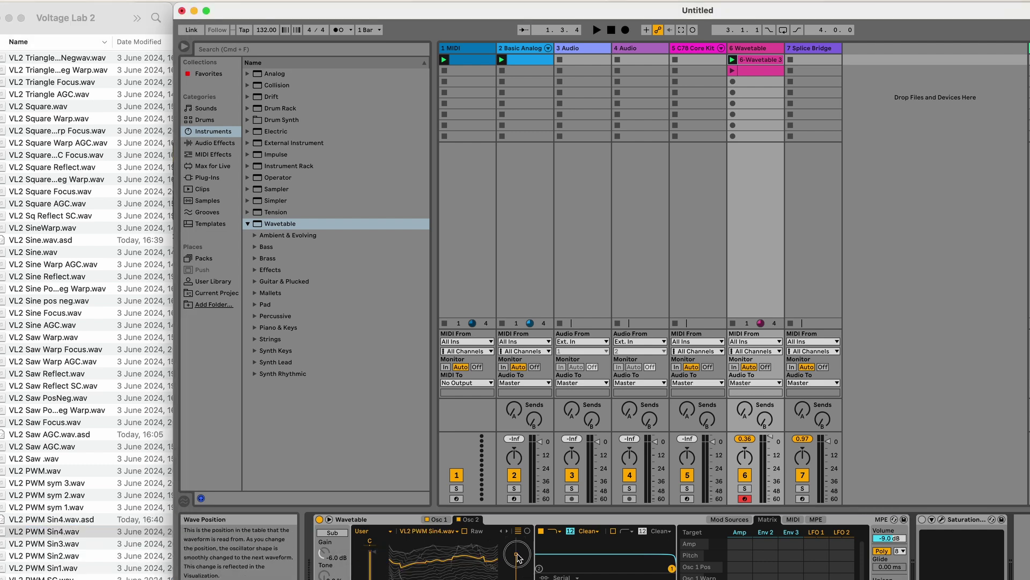
pyautogui.click(432, 522)
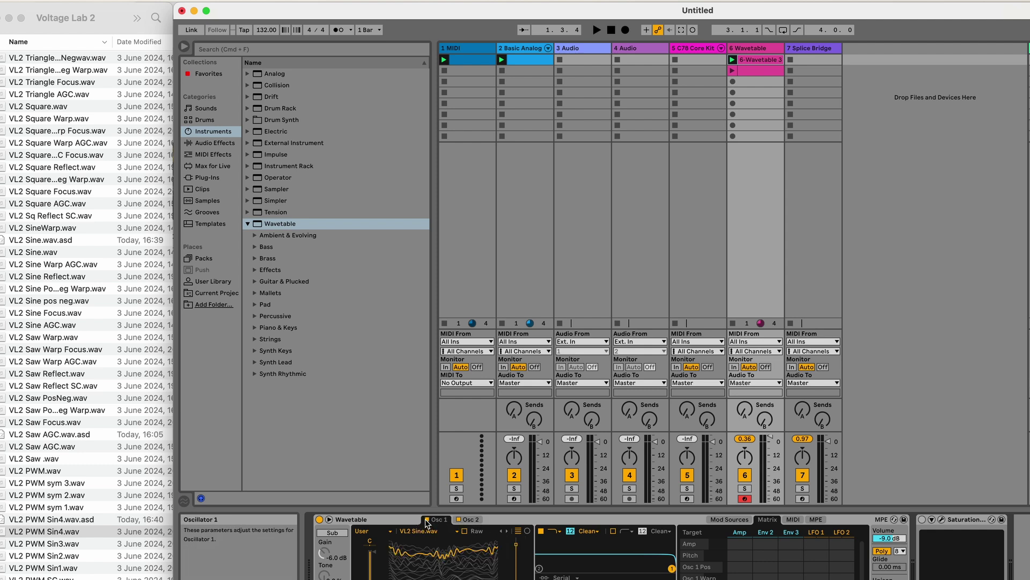
pyautogui.click(476, 521)
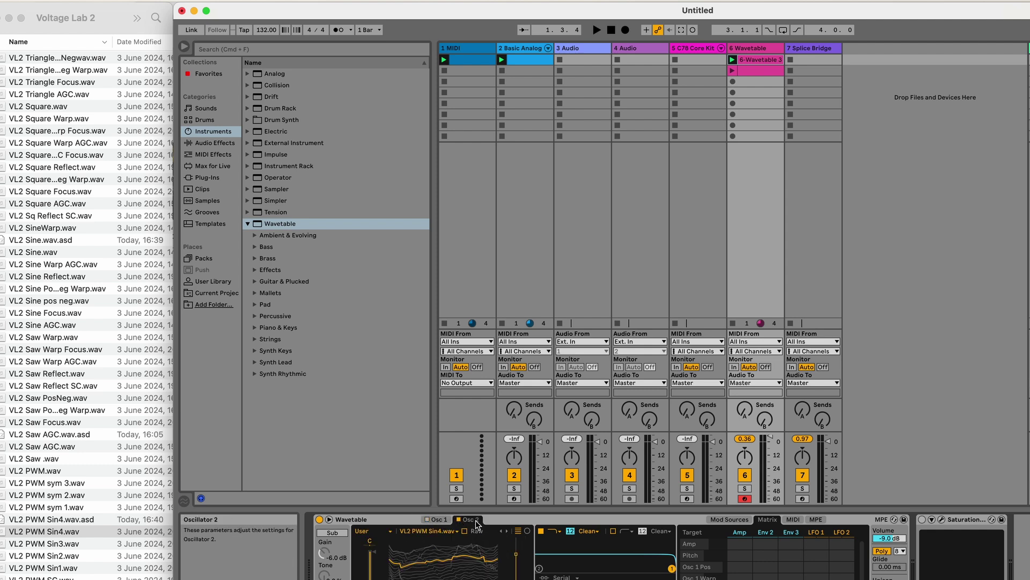
pyautogui.moveTo(518, 556)
pyautogui.mouseDown()
pyautogui.moveTo(516, 567)
pyautogui.moveTo(517, 545)
pyautogui.mouseUp()
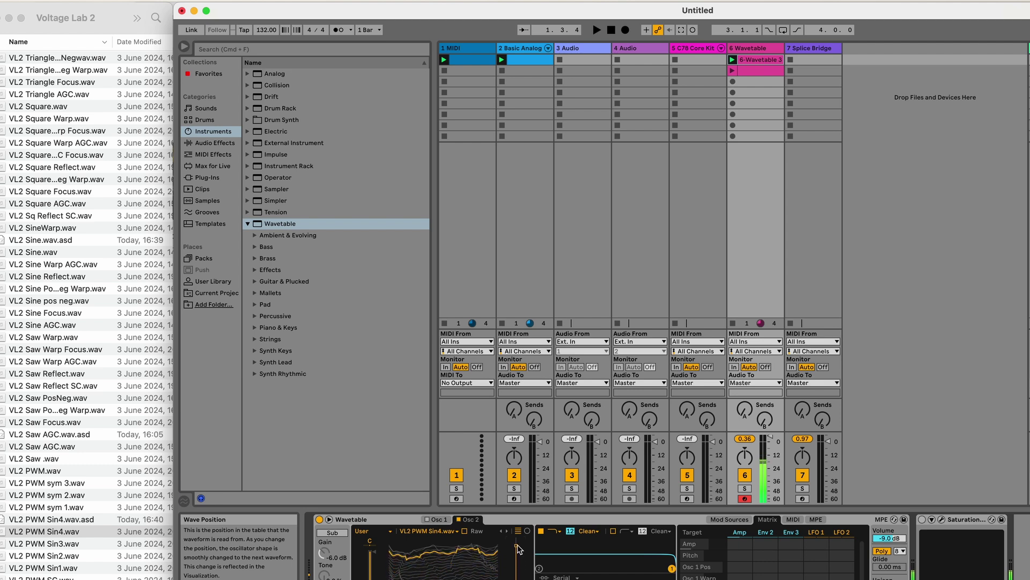
# - Glance at LFO 1 and the matrix, lower Osc 2's wave position, then display LFO 1's triangle
pyautogui.click(817, 532)
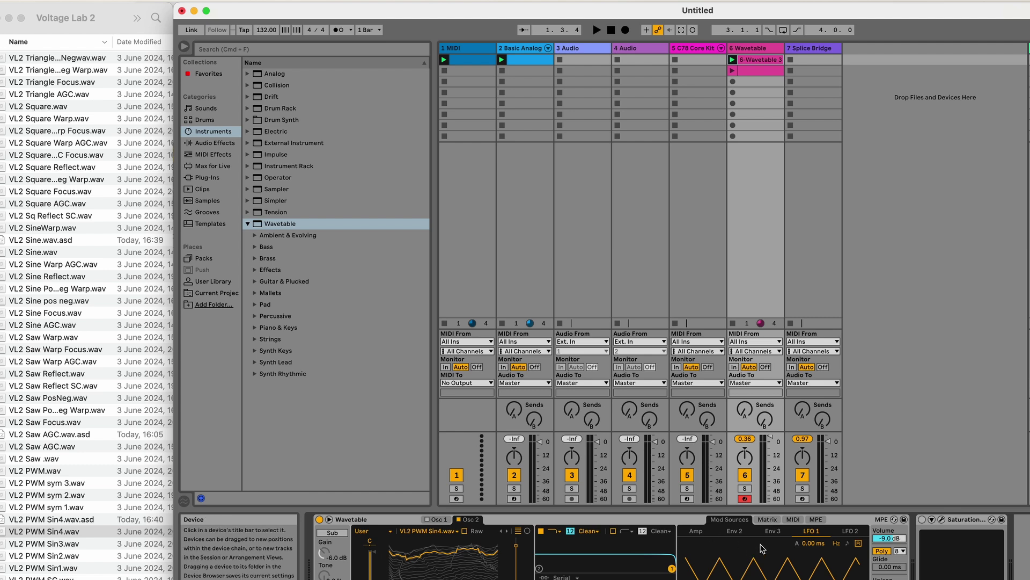
pyautogui.click(767, 519)
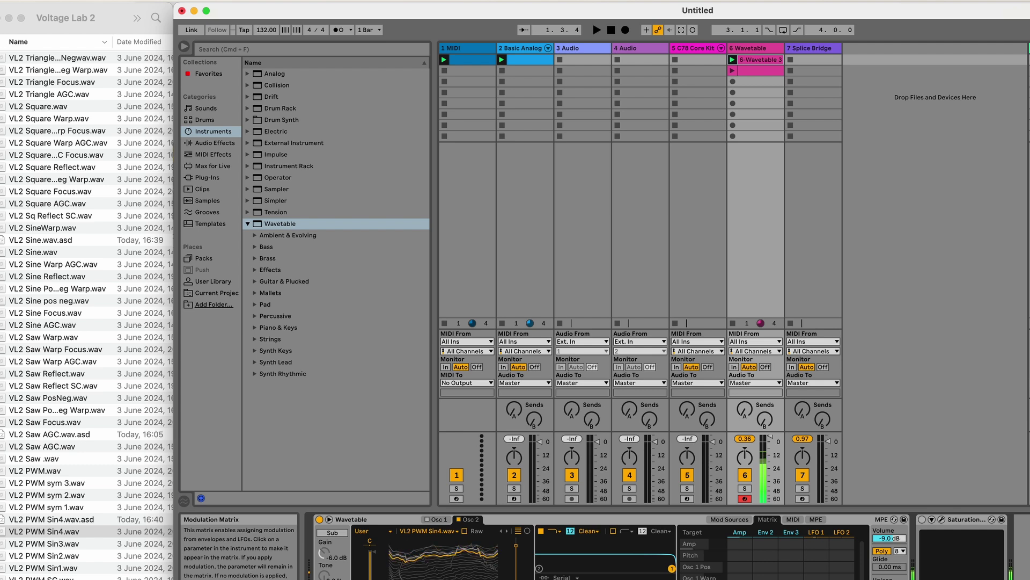
pyautogui.moveTo(516, 558); pyautogui.dragTo(516, 577)
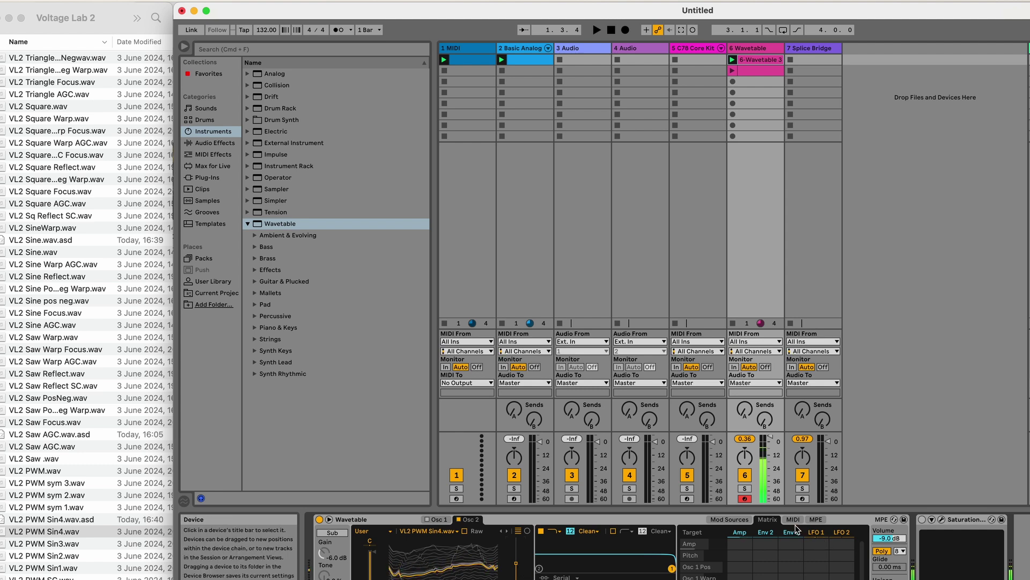
pyautogui.click(816, 531)
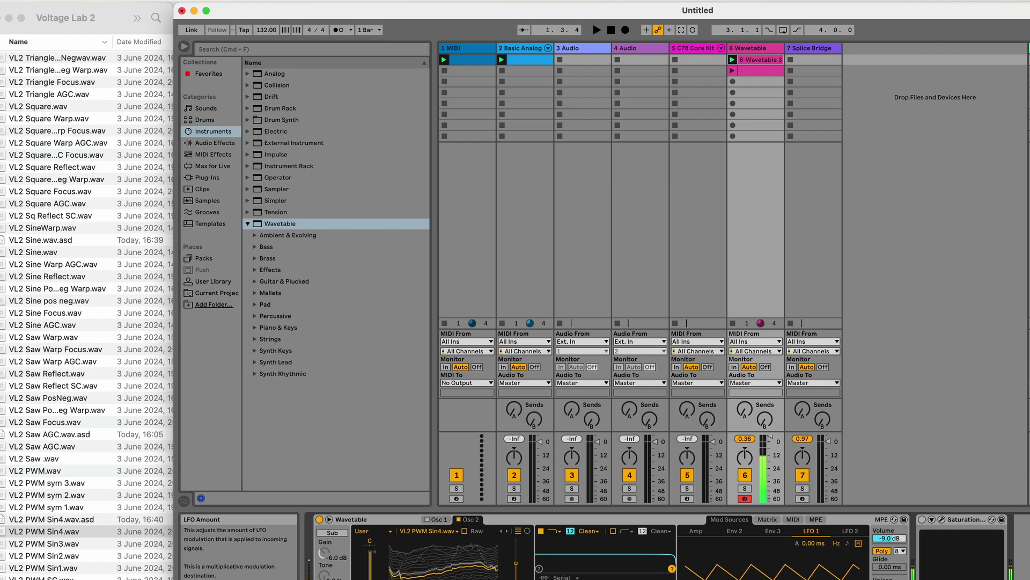
# - Turn on Osc 1 (VL2 Sine.wav) so it sounds alongside Osc 2's VL2 PWM Sin4.wav
pyautogui.click(427, 520)
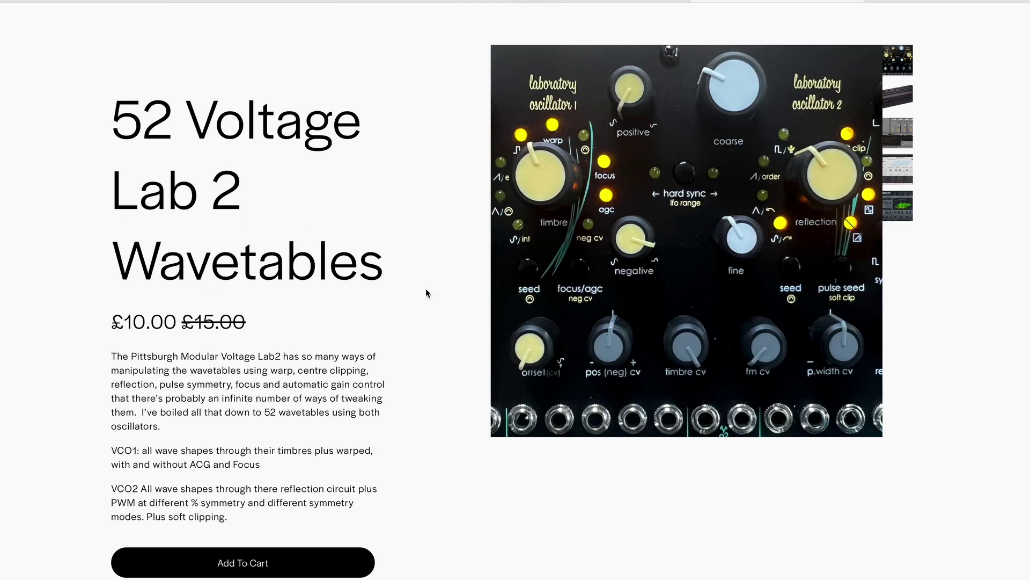
# - Scroll through the 52 Voltage Lab 2 Wavetables page, priced £10.00, down from £15.00
pyautogui.scroll(-2, 426, 289)
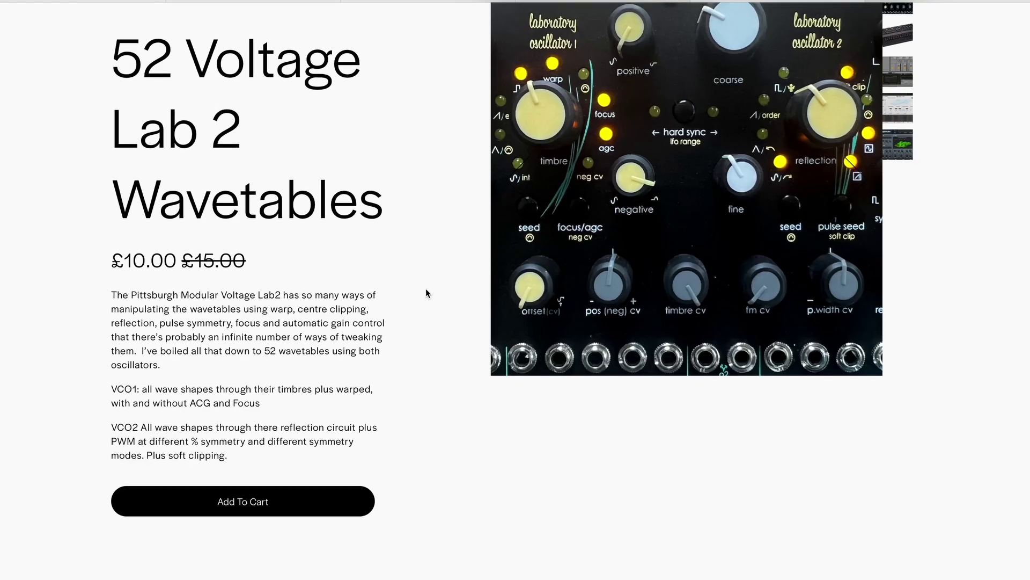
pyautogui.scroll(3, 426, 293)
pyautogui.scroll(-1, 426, 293)
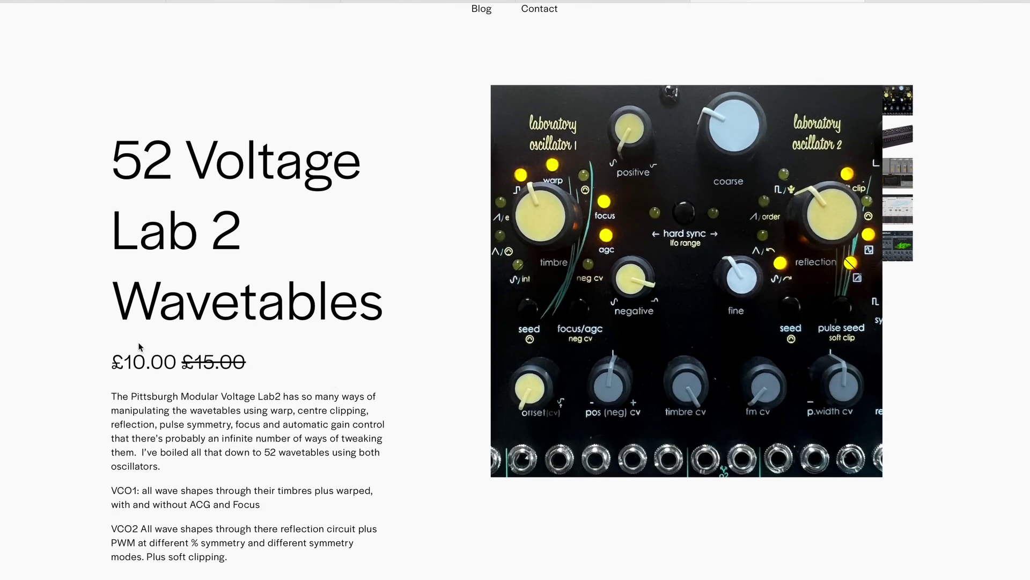
pyautogui.scroll(1, 365, 231)
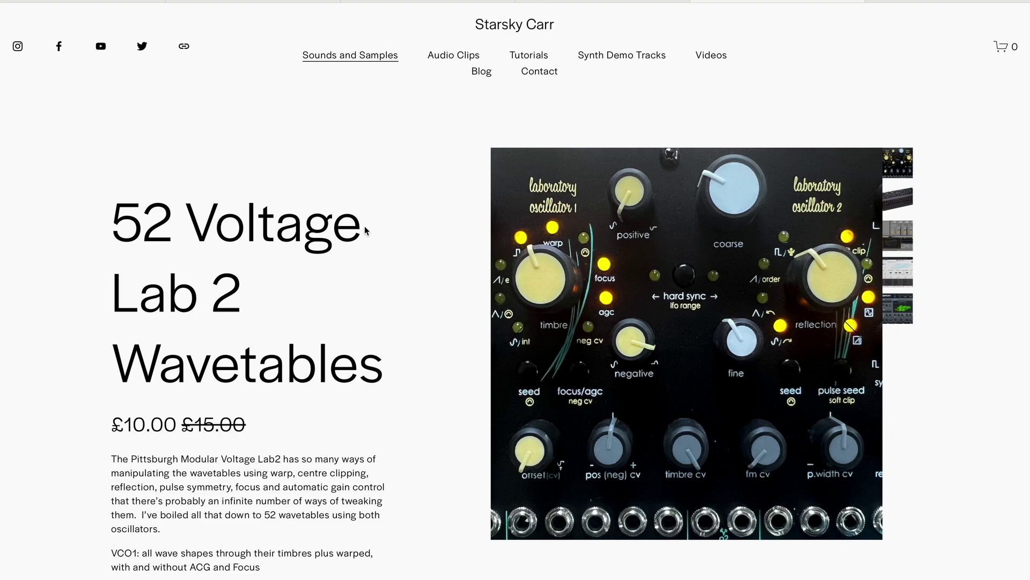
pyautogui.scroll(-6, 364, 230)
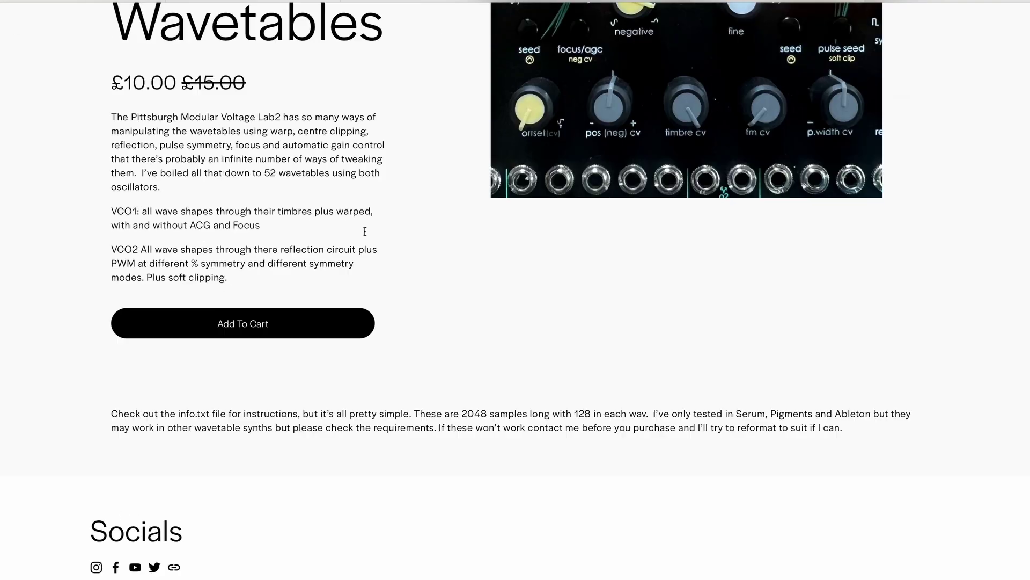